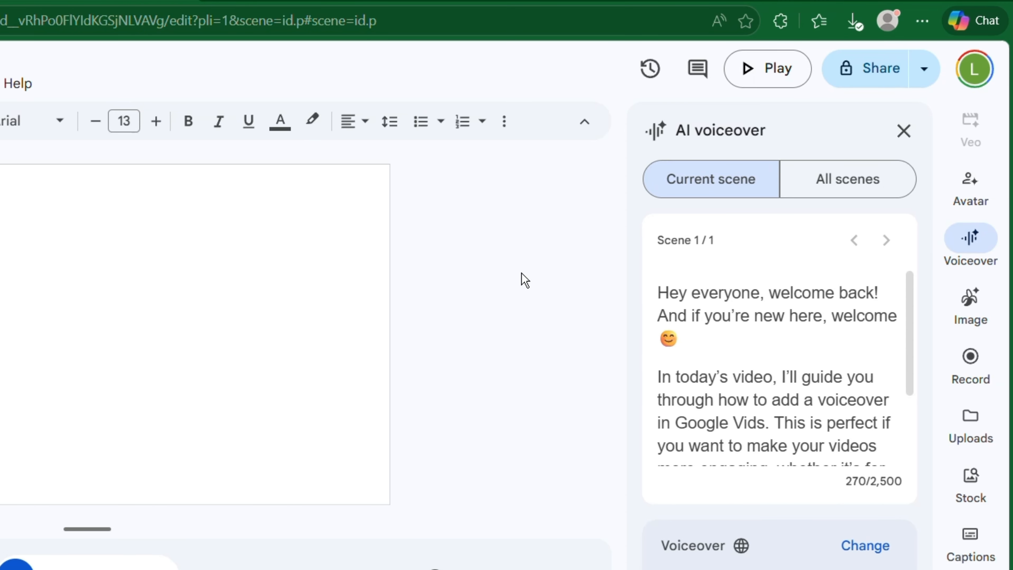
Reopen the AI voiceover tool and check the script for all scenes, returning to the current scene's script
click(904, 131)
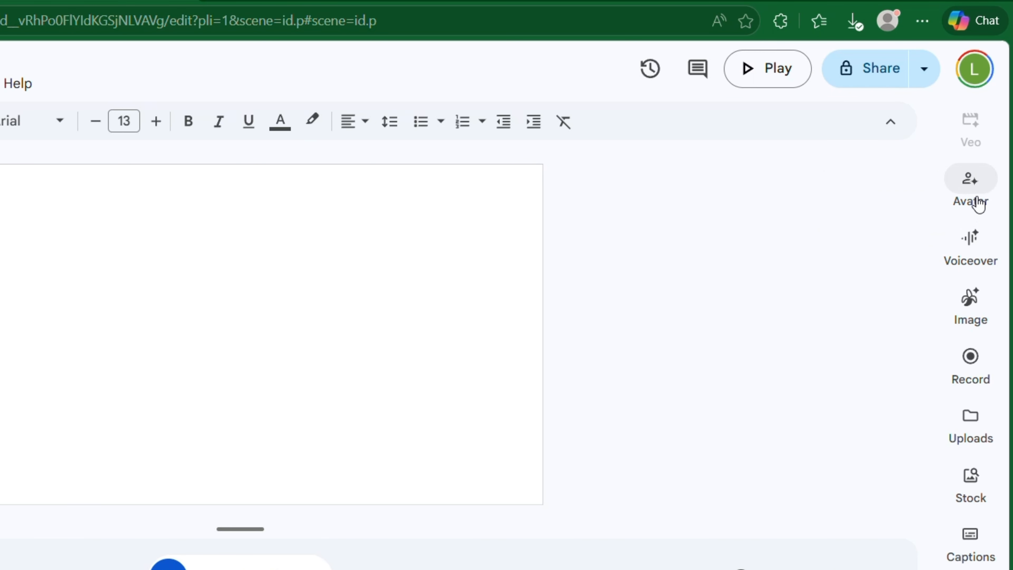
click(975, 244)
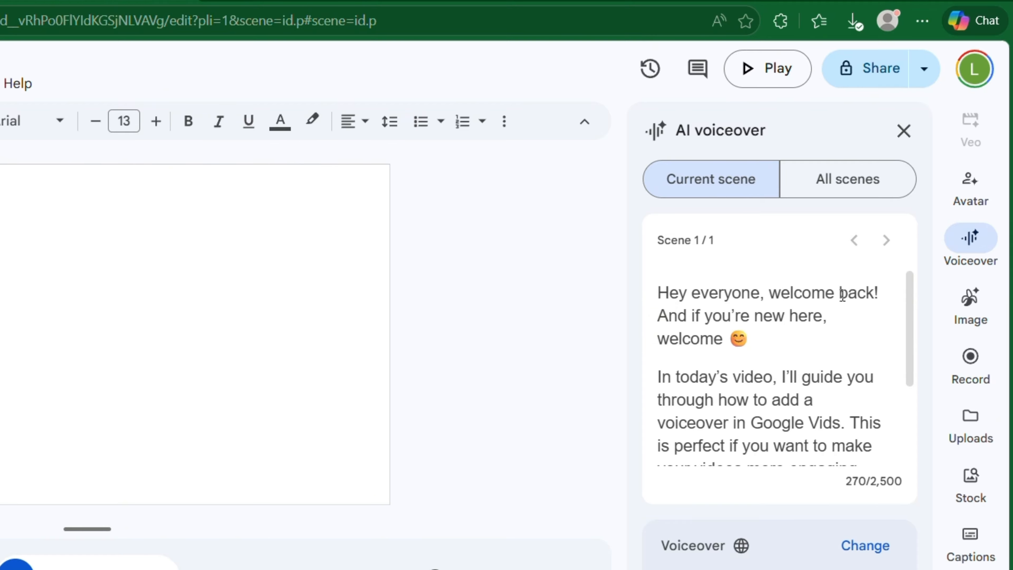
click(850, 178)
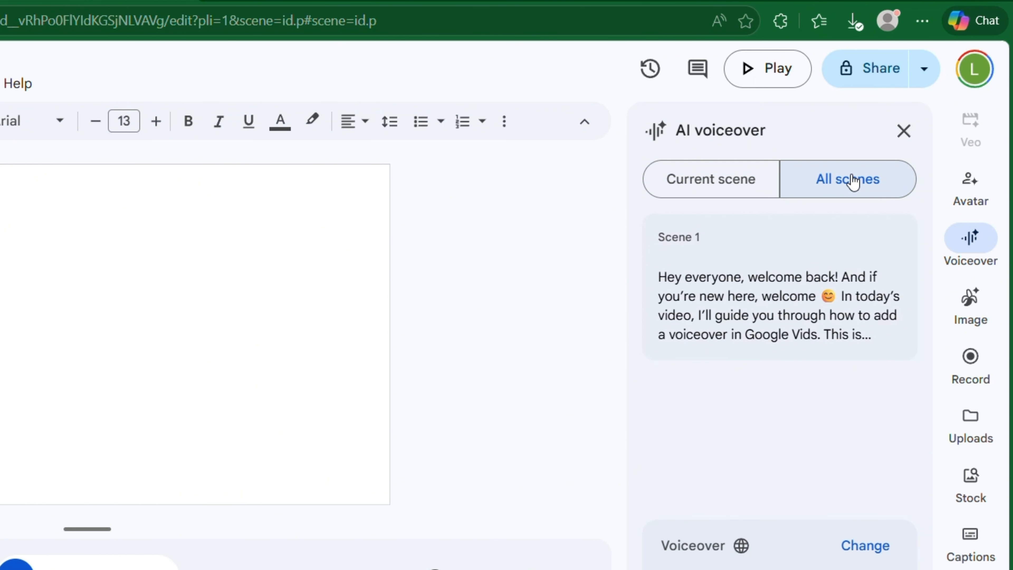
click(714, 192)
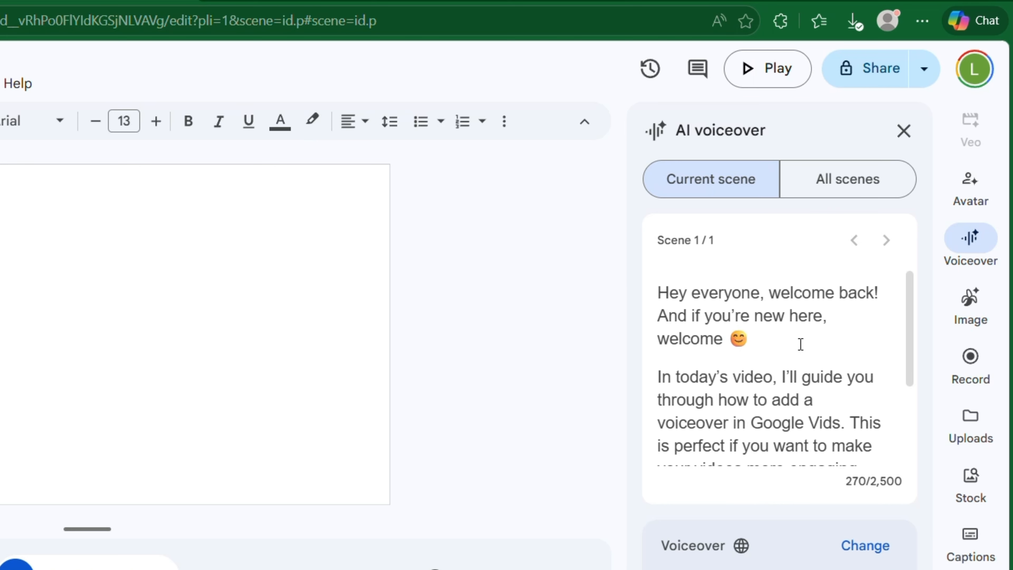
Read through the current scene's voiceover script from beginning to end
scroll(794, 345, down, 3)
scroll(781, 357, down, 1)
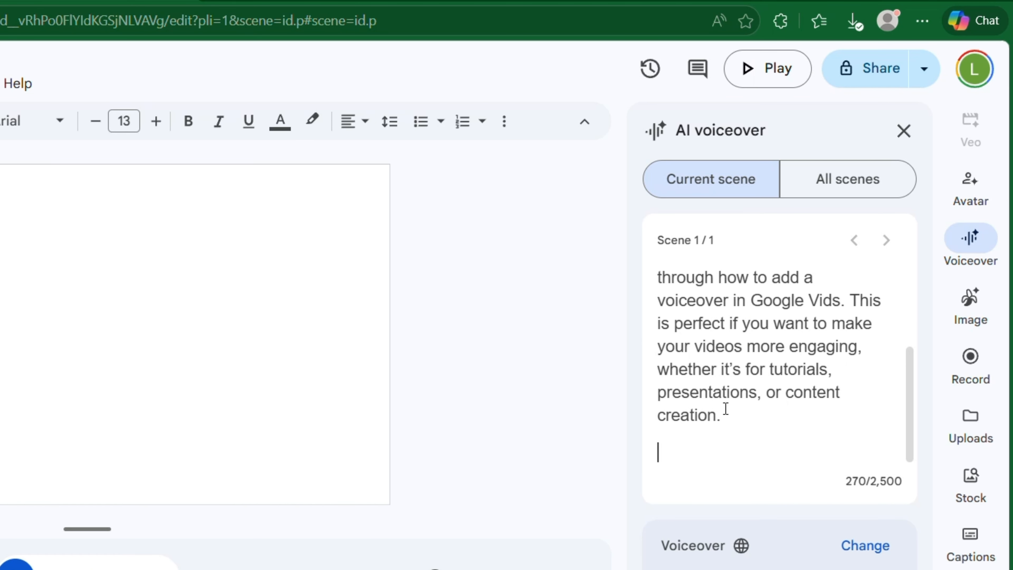
scroll(785, 389, up, 2)
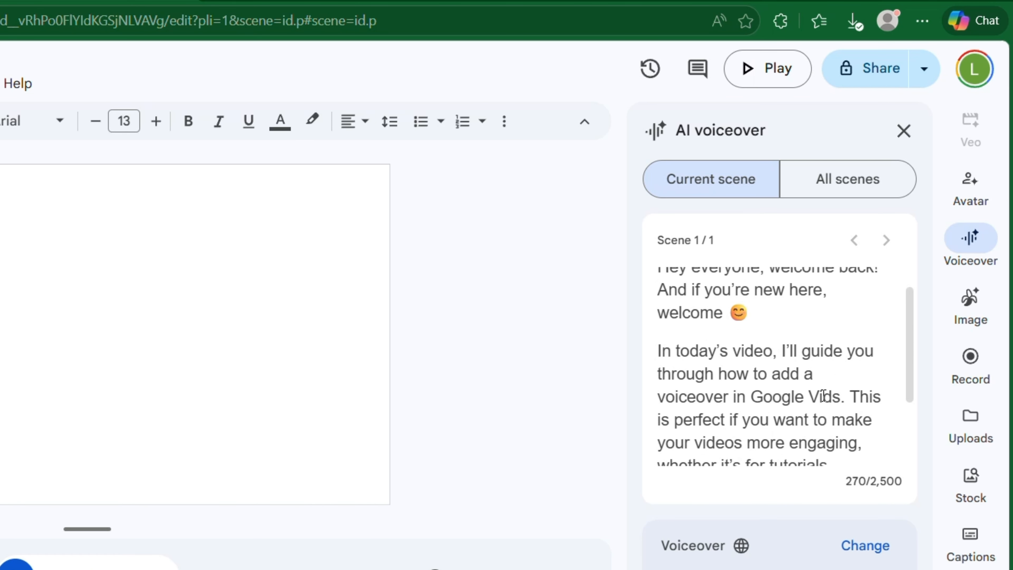
scroll(830, 383, up, 1)
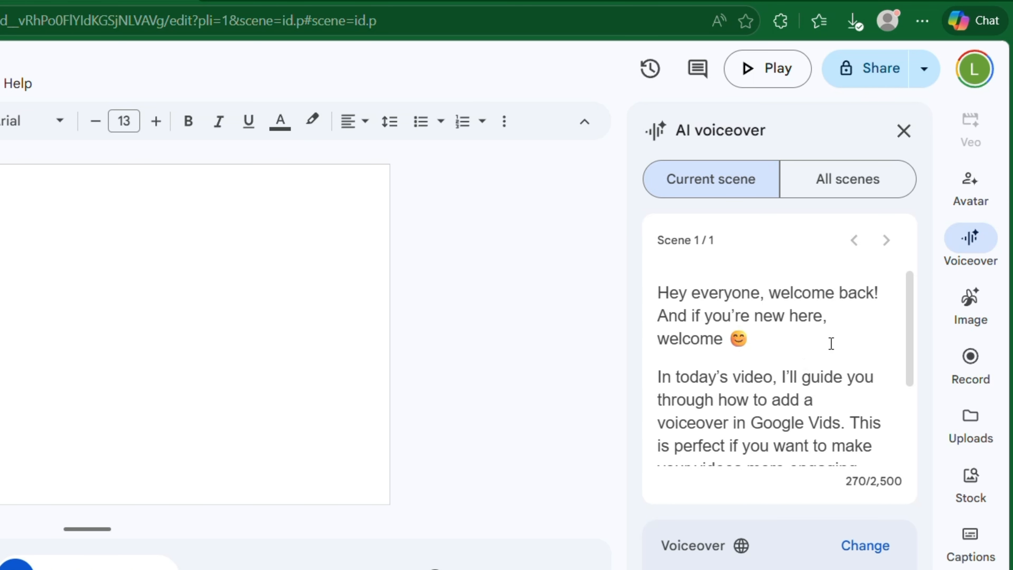
scroll(829, 351, down, 3)
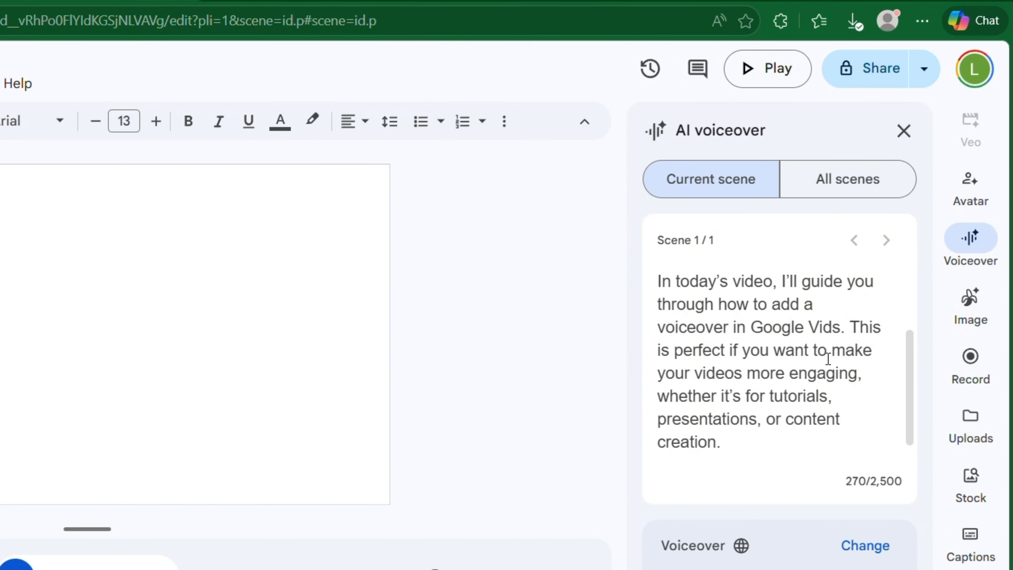
scroll(828, 359, down, 1)
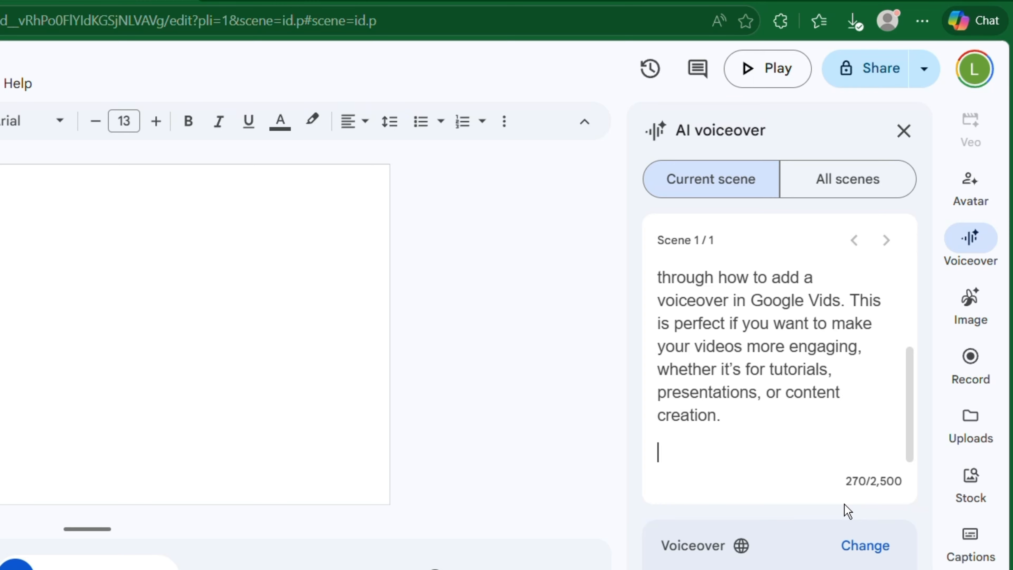
Open the voice selection for the voiceover and browse the available voices from Narrator to Motivator
click(862, 553)
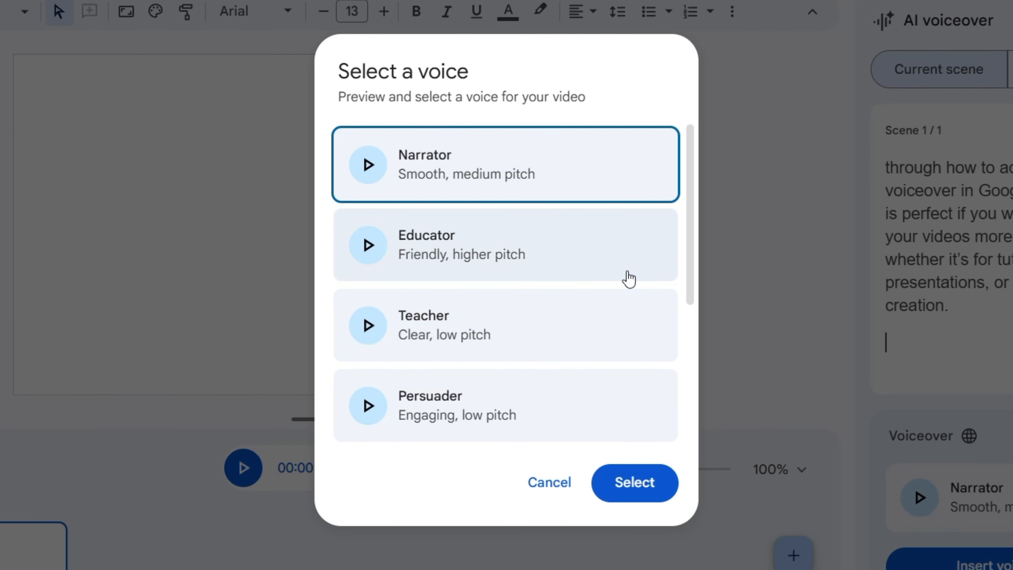
scroll(563, 267, down, 2)
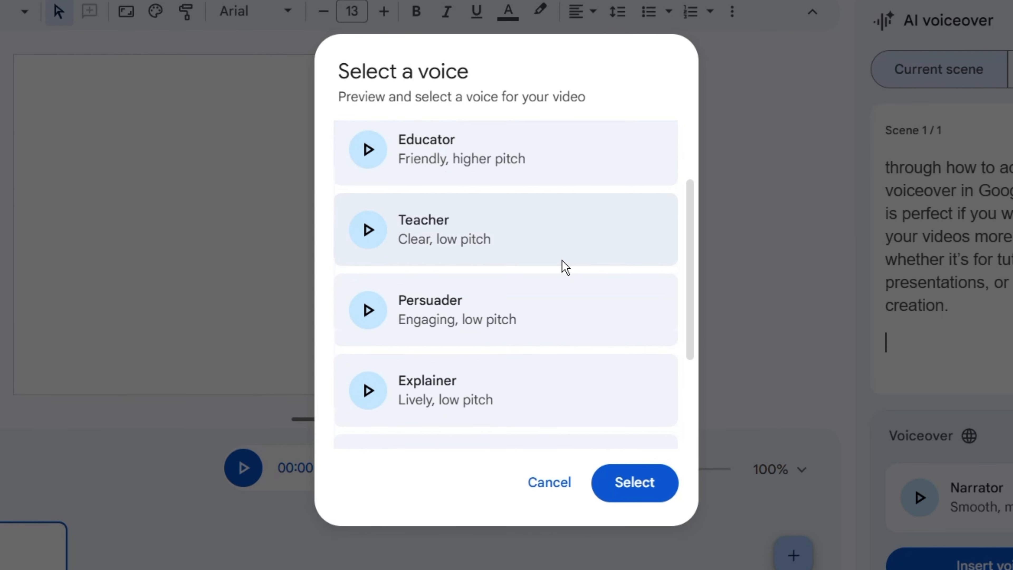
scroll(563, 268, down, 2)
scroll(563, 268, down, 1)
scroll(511, 264, up, 5)
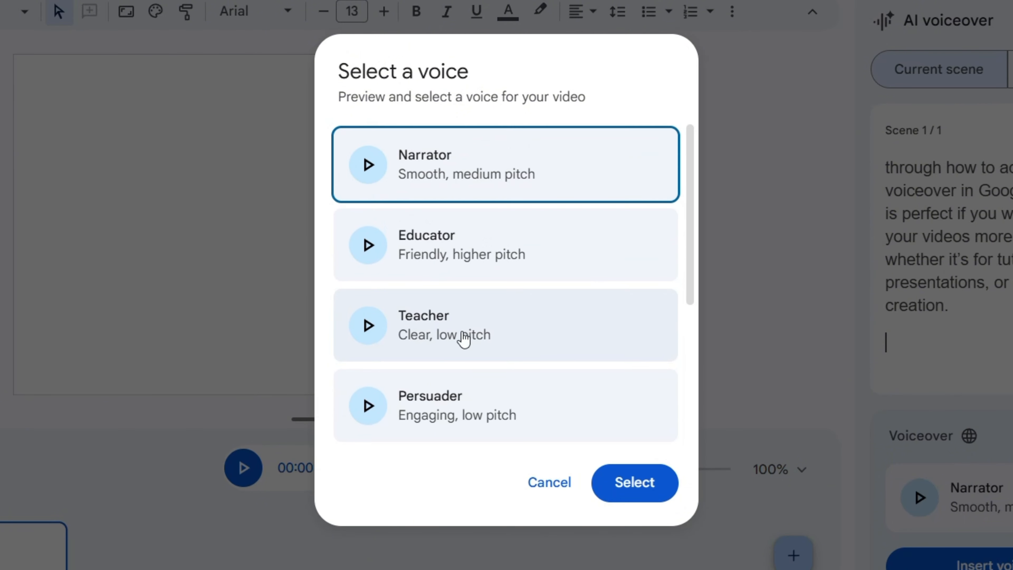
scroll(508, 351, down, 2)
scroll(508, 352, down, 2)
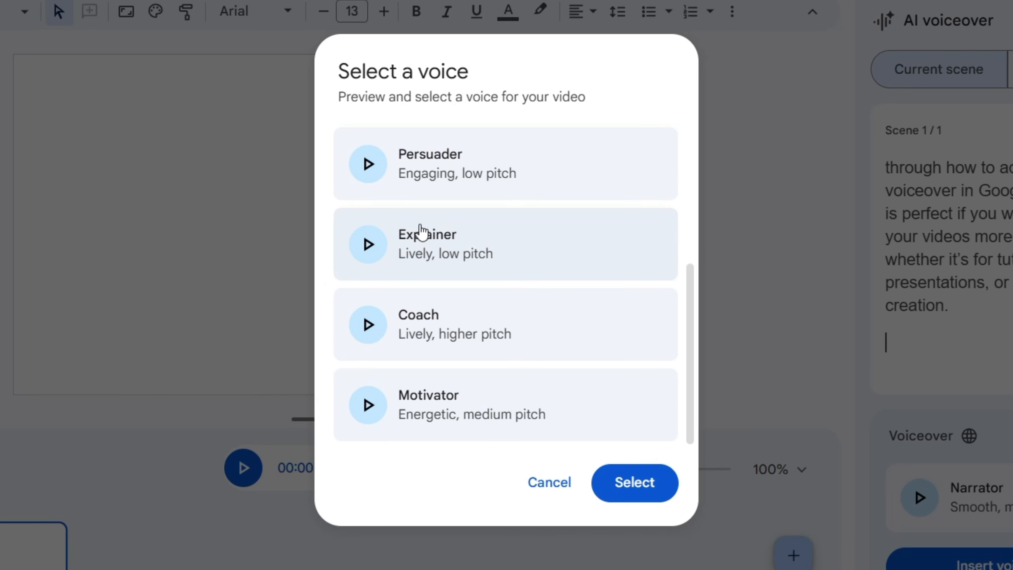
Preview the Explainer, Coach and Motivator voices, stopping the Motivator sample
click(369, 245)
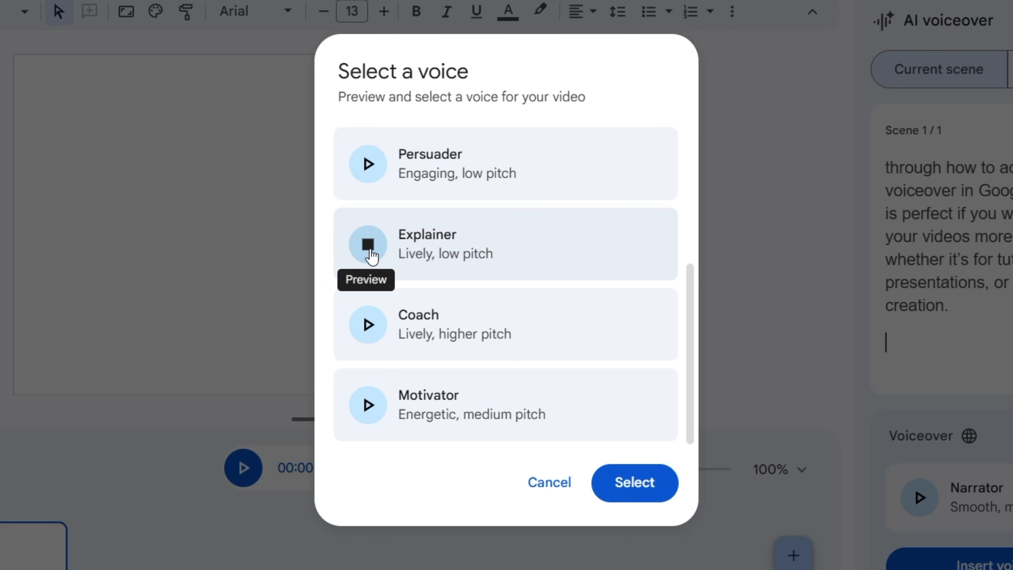
click(376, 333)
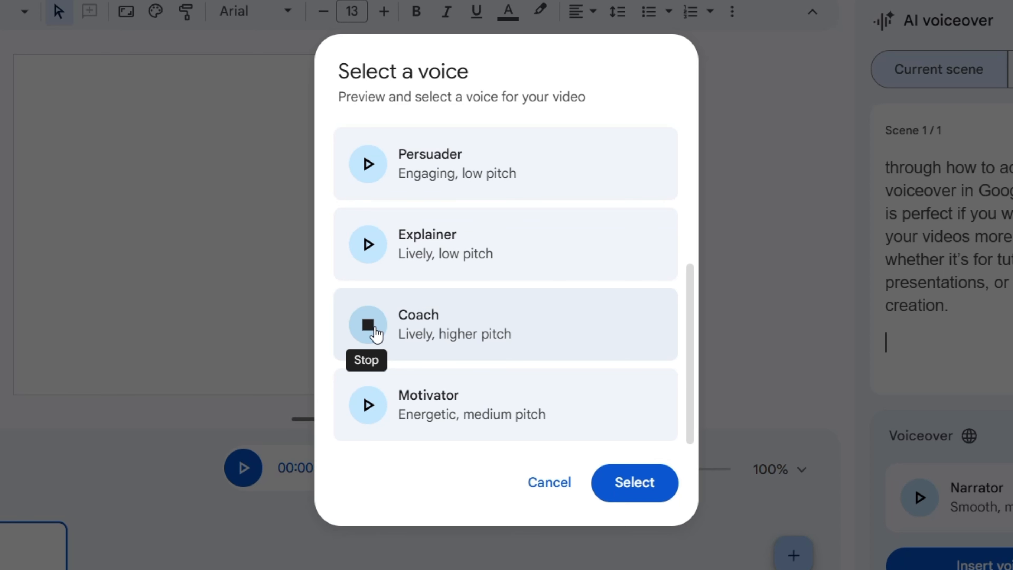
click(365, 406)
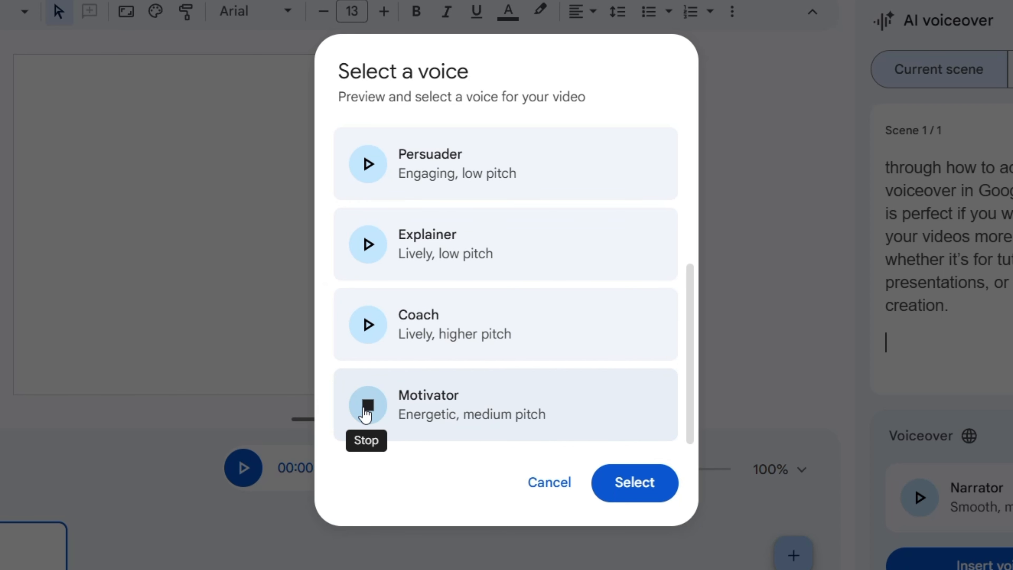
scroll(472, 317, up, 5)
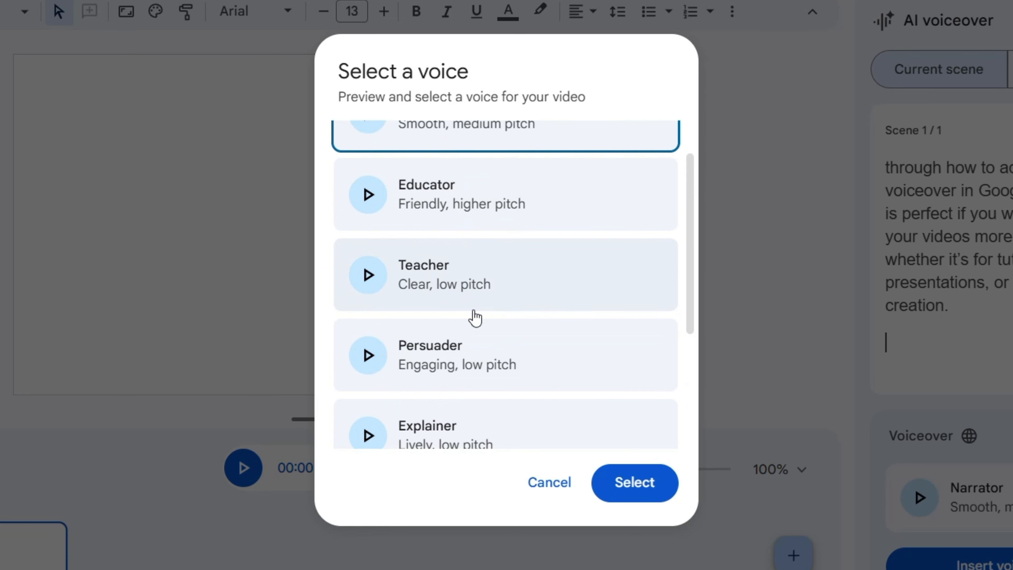
scroll(511, 341, down, 5)
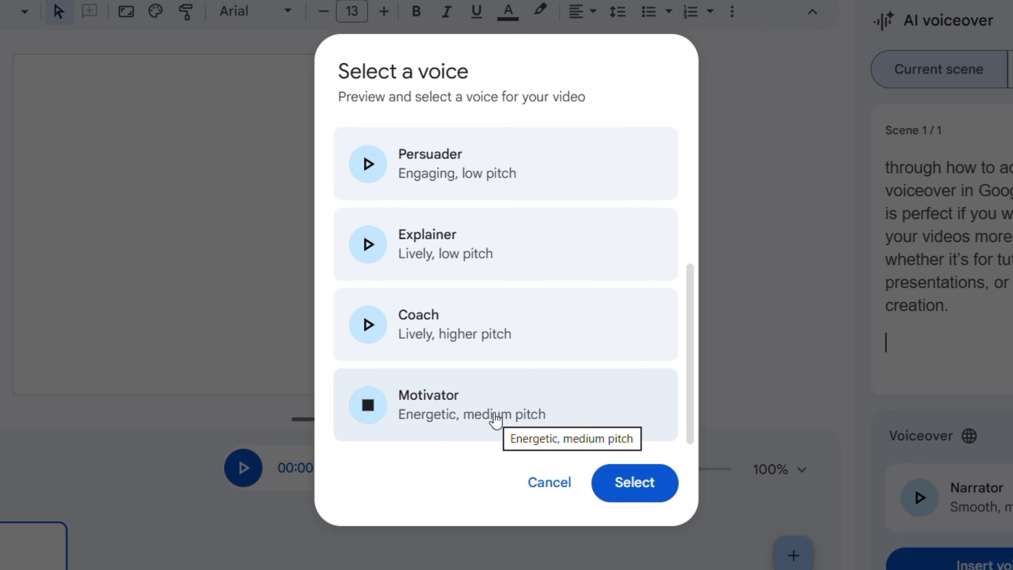
click(373, 411)
Preview the Educator and Persuader voices, stopping each sample
scroll(499, 350, up, 5)
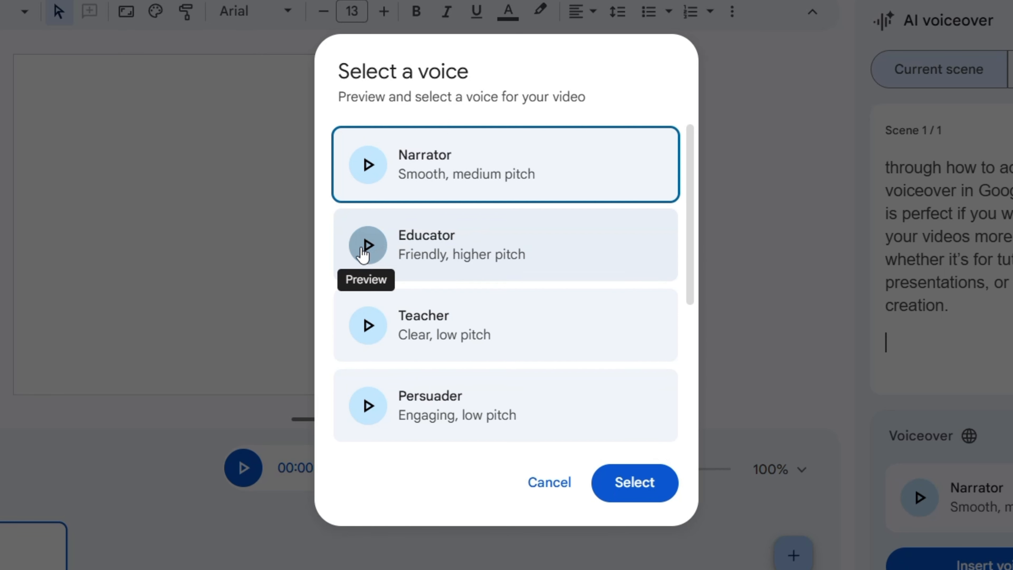
click(367, 249)
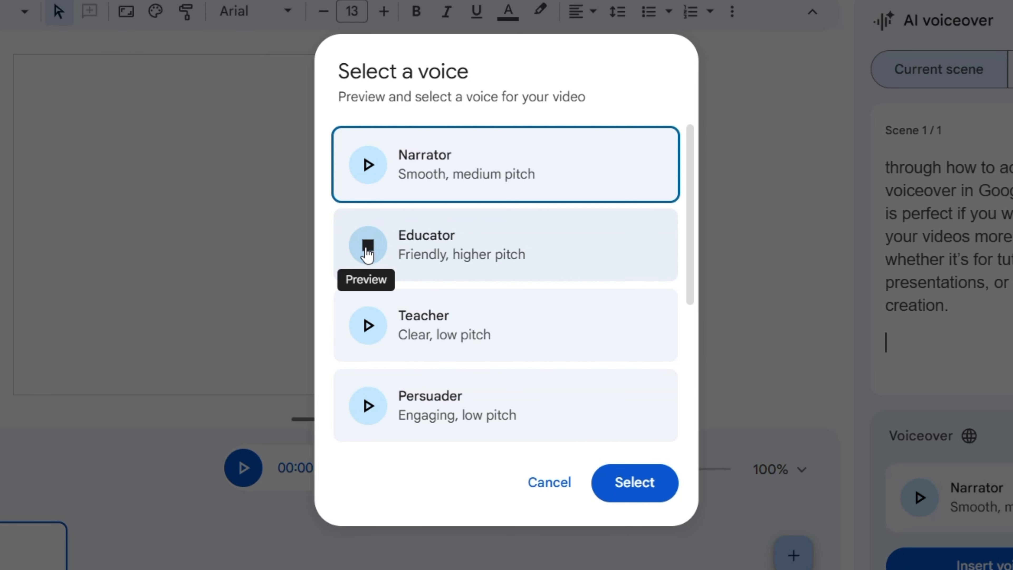
click(366, 249)
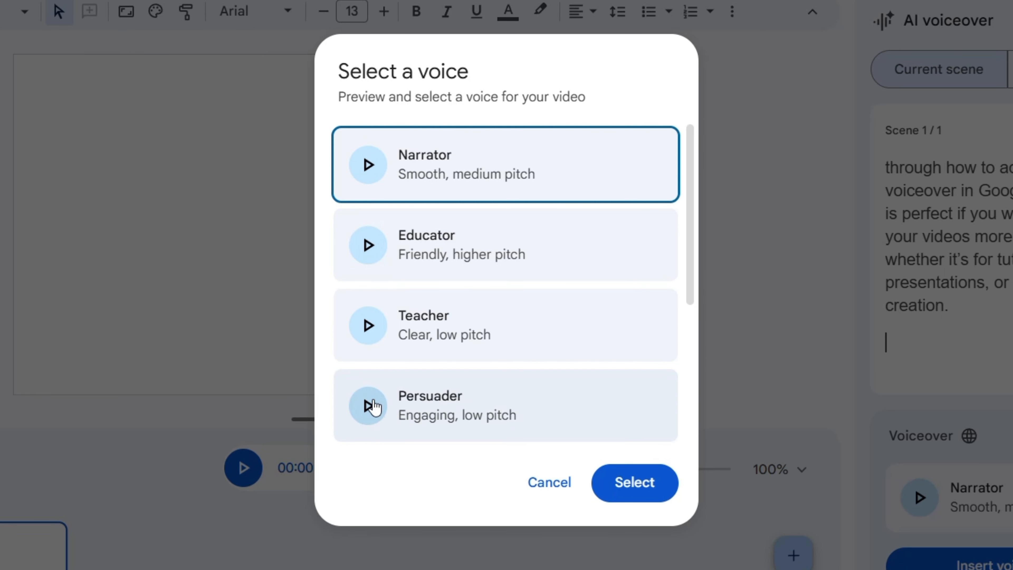
click(373, 407)
scroll(568, 337, down, 1)
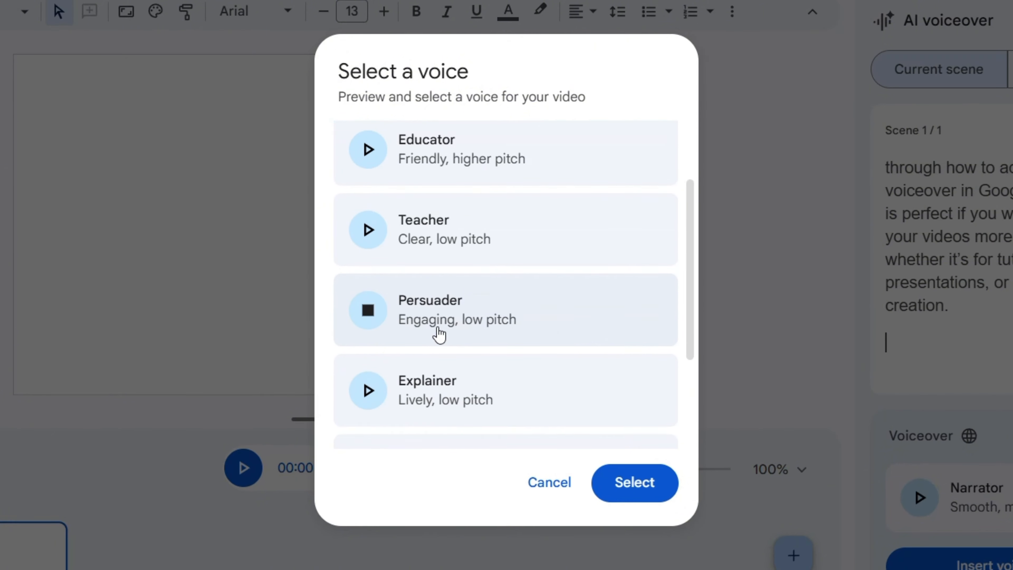
click(373, 320)
Set the voiceover voice to Explainer (lively, low pitch) and insert the voiceover into the scene
scroll(547, 344, down, 3)
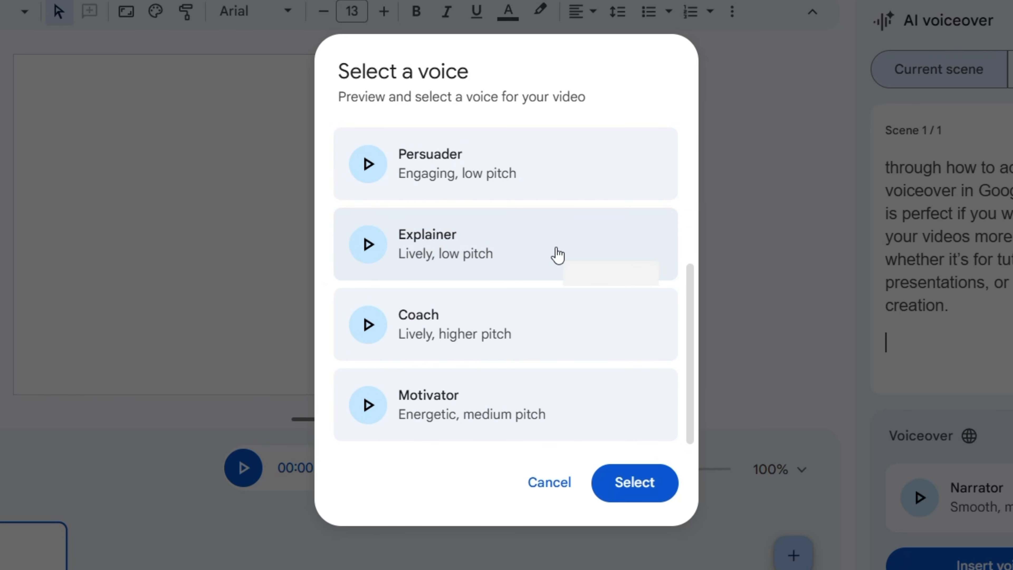
click(583, 267)
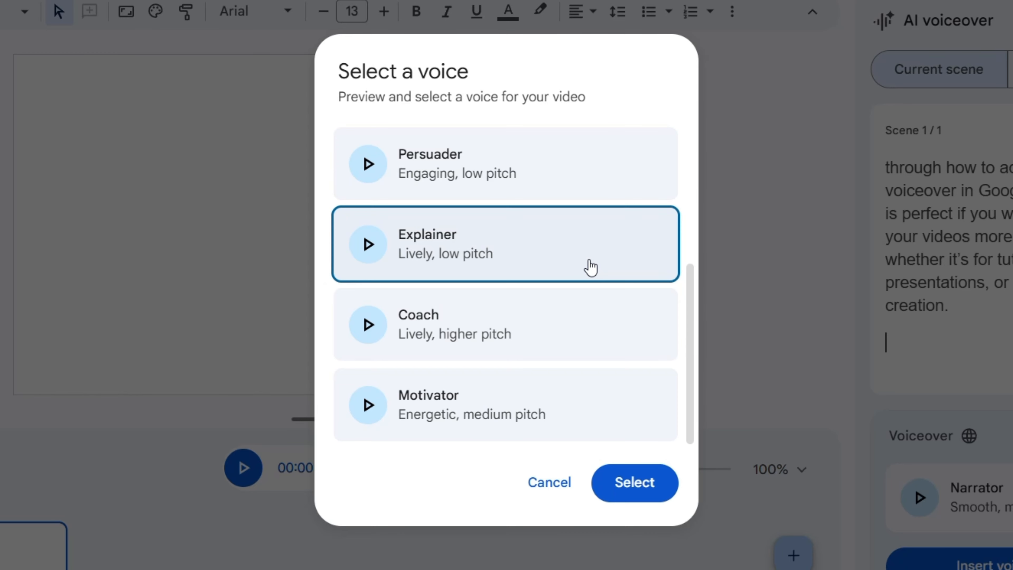
click(635, 482)
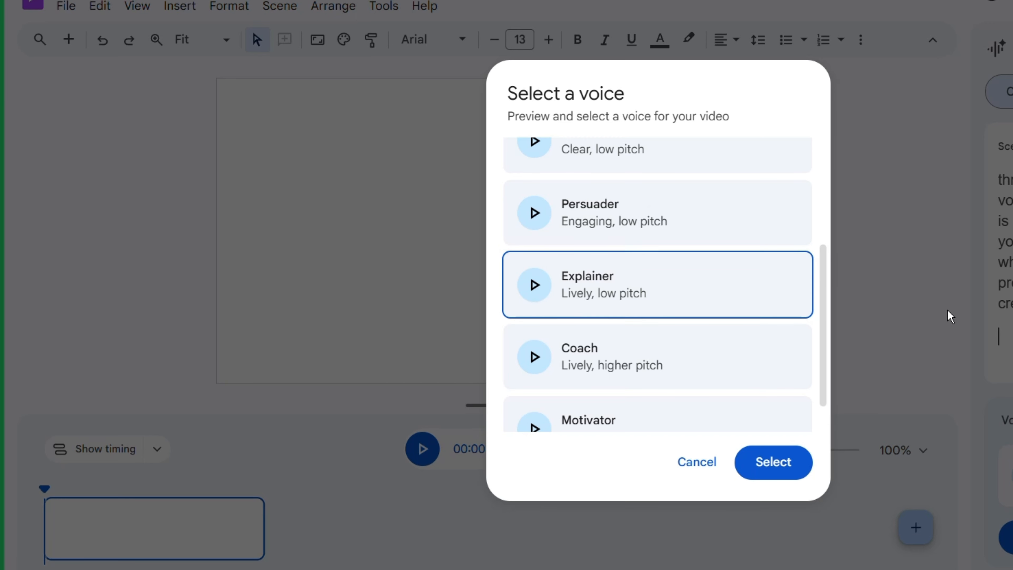
click(697, 463)
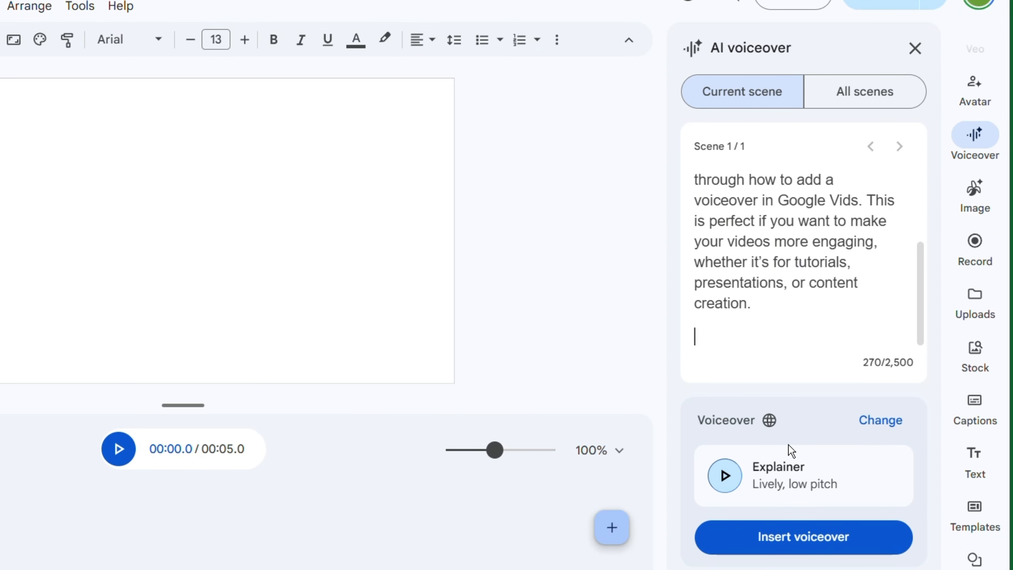
click(816, 540)
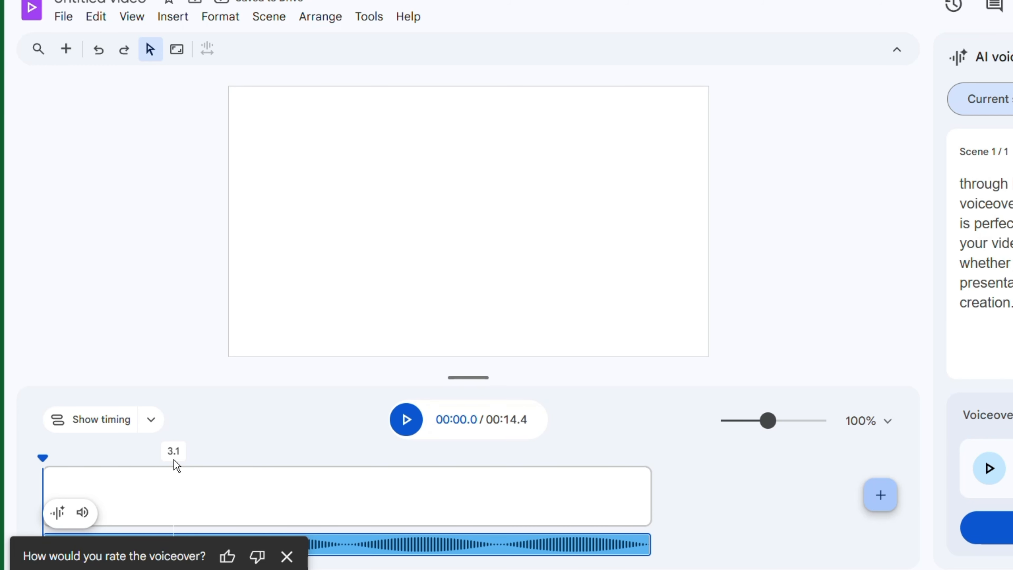
Play the inserted voiceover from about 0.4 s on the timeline and pause it near 11.9 s
drag(173, 459, 349, 464)
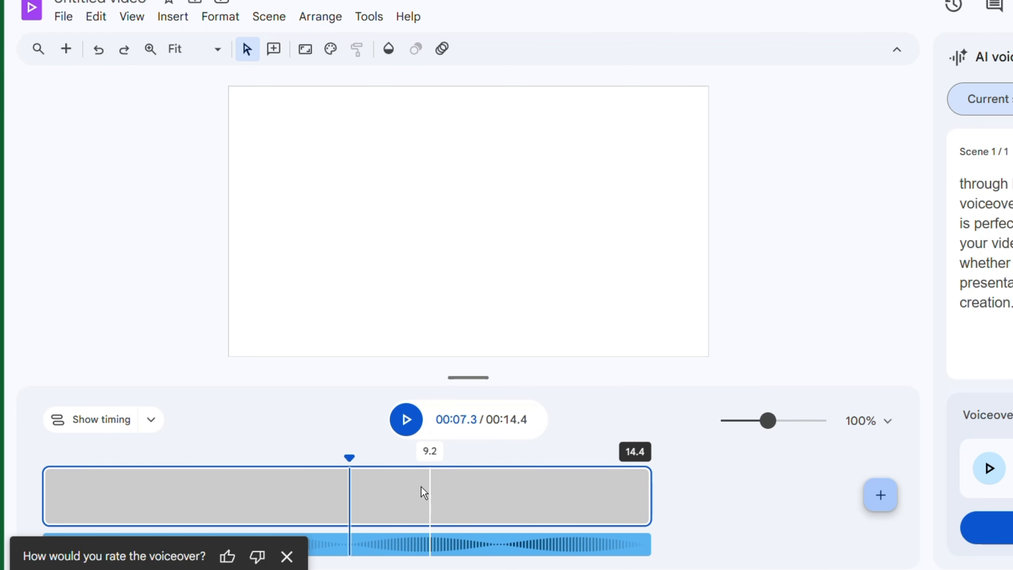
click(58, 457)
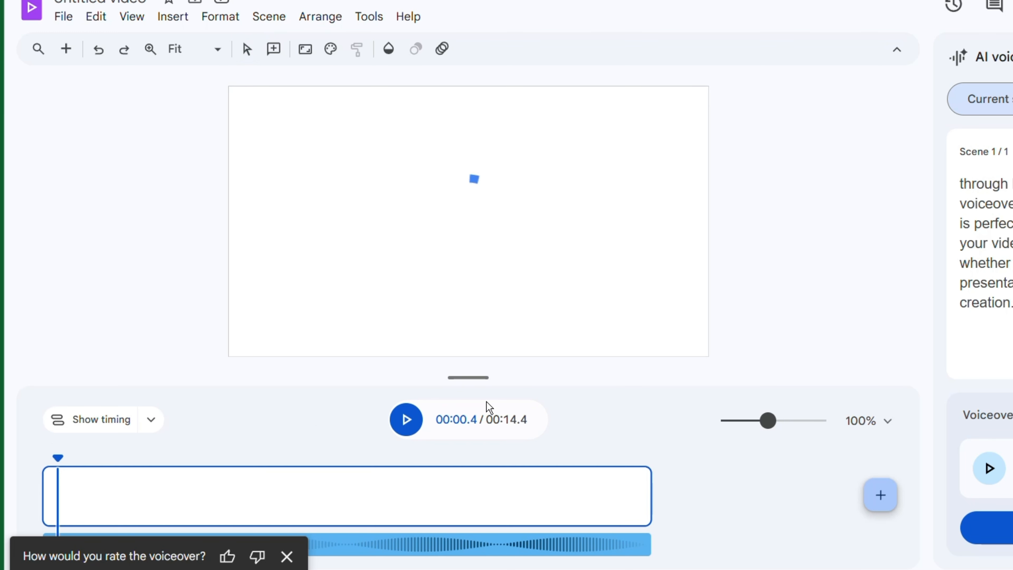
click(406, 424)
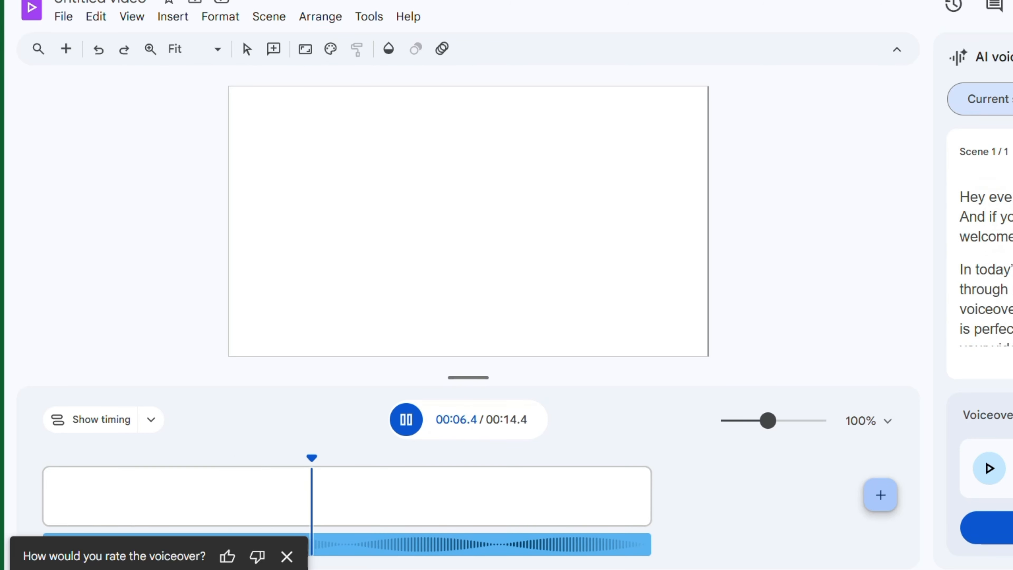
click(401, 431)
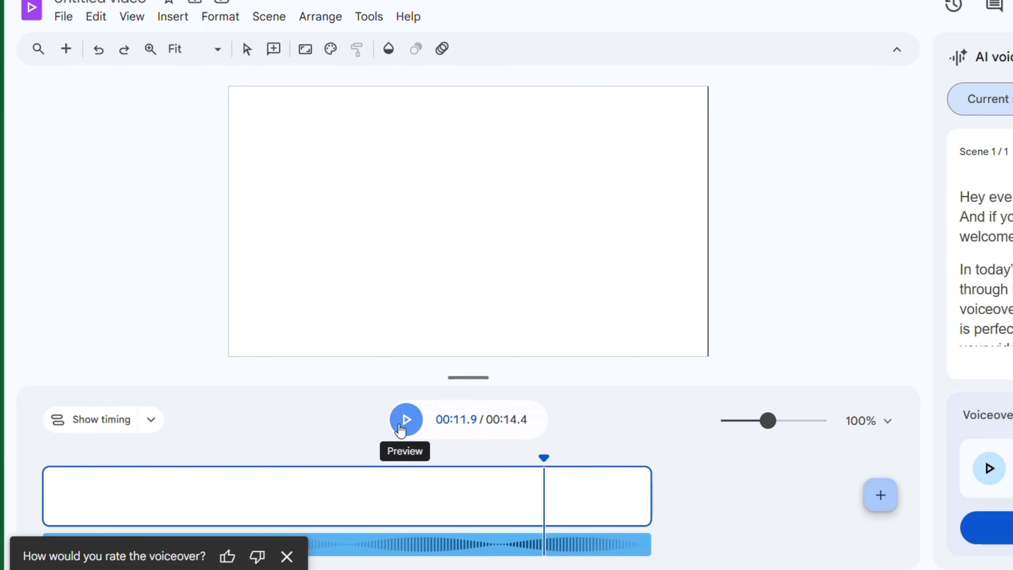